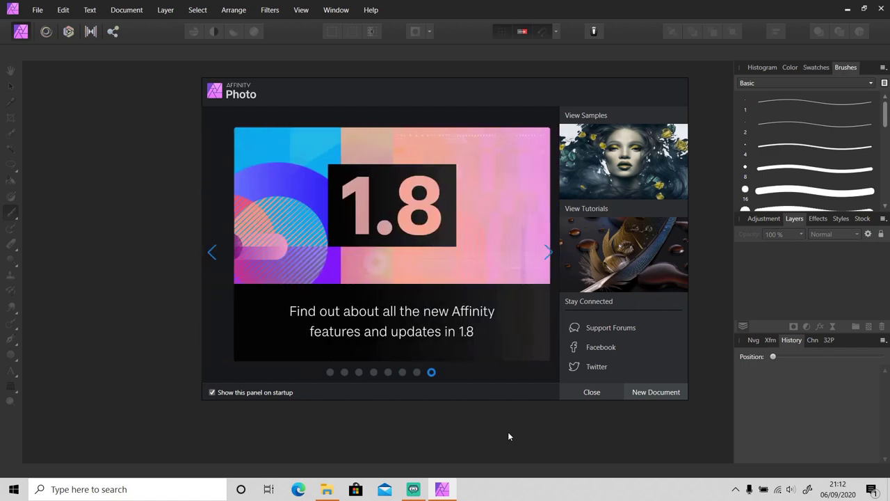
# Step: Create a 1000×1000 px transparent document and pick the star brush from Nature Brush Package
pyautogui.click(654, 391)
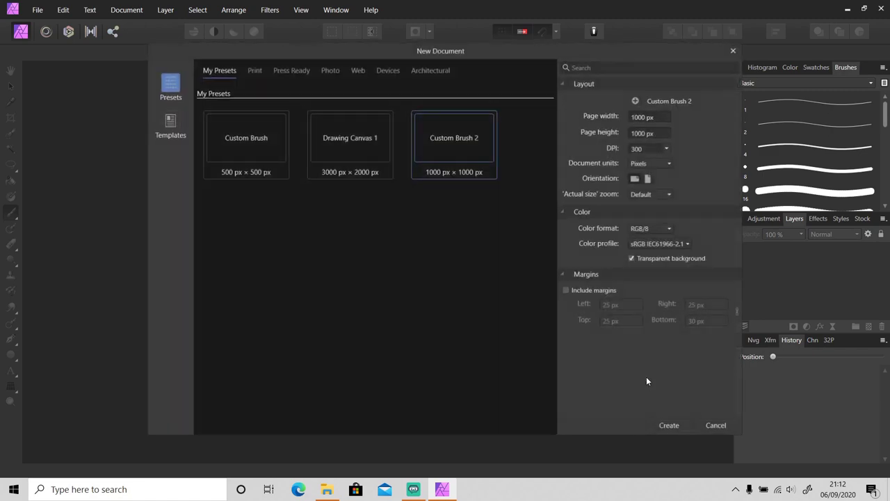
pyautogui.click(670, 426)
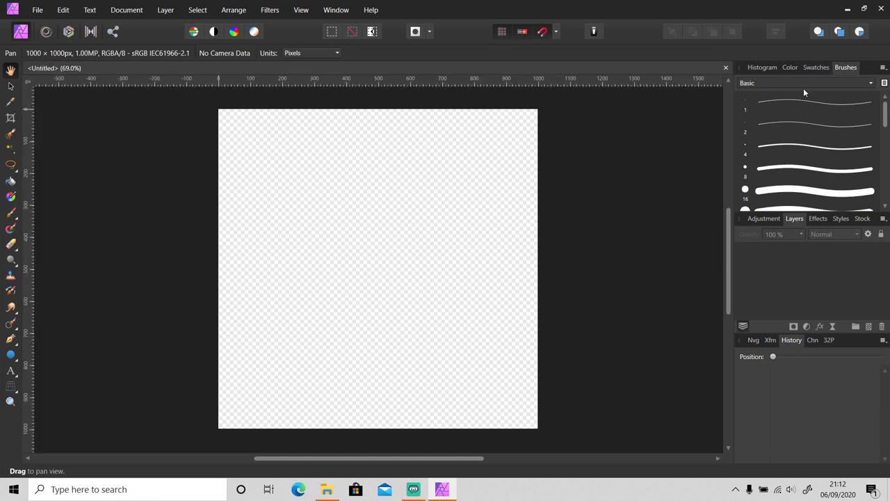
pyautogui.click(805, 86)
pyautogui.click(787, 277)
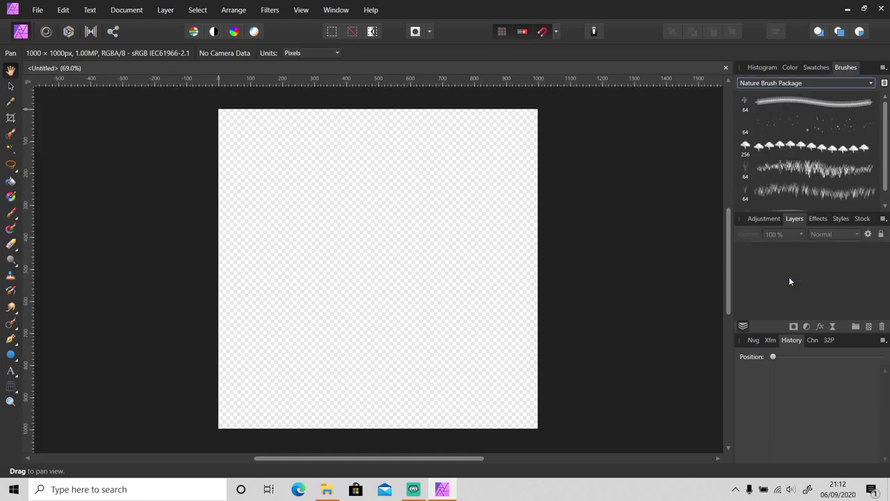
pyautogui.click(801, 128)
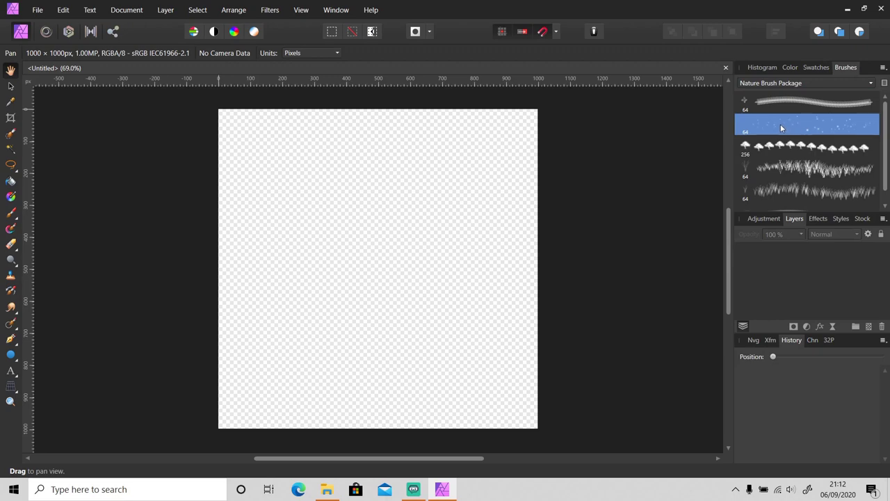
# Step: Activate the Paint Brush (B) and view the star brush settings: 64 px size, 15% spacing, 50% flow
pyautogui.rightClick(780, 124)
pyautogui.click(783, 145)
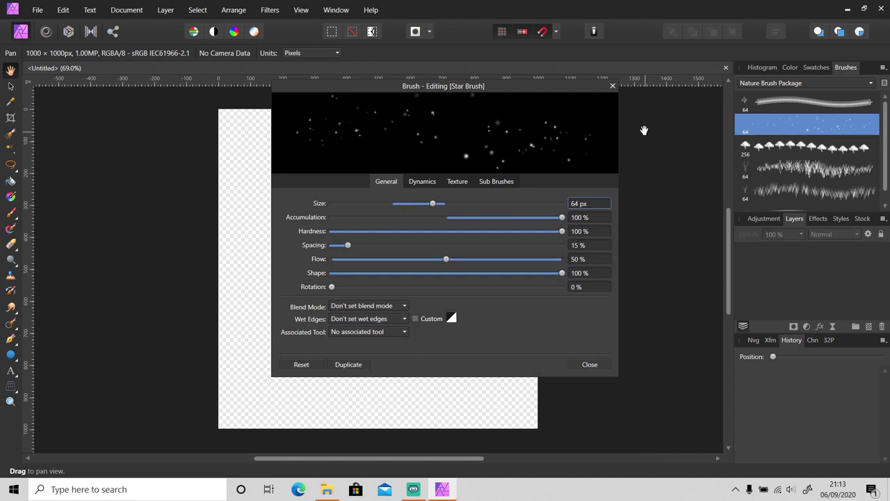
pyautogui.click(614, 87)
pyautogui.press('b')
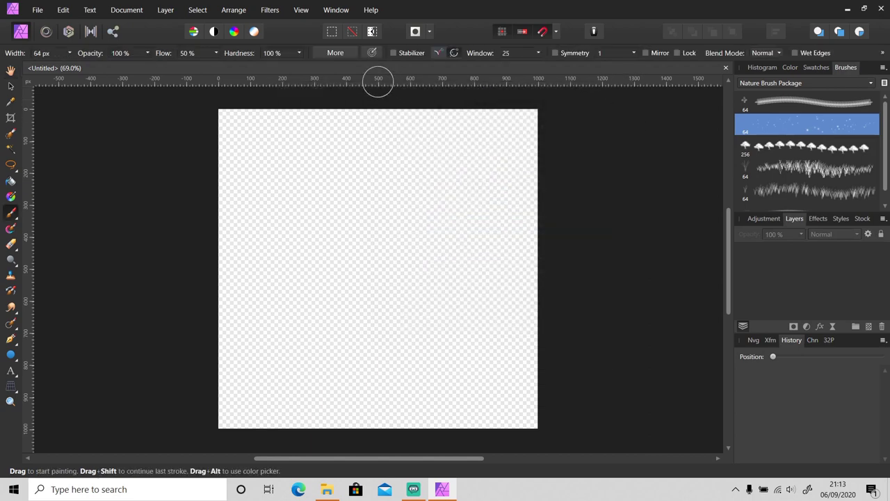
pyautogui.click(336, 53)
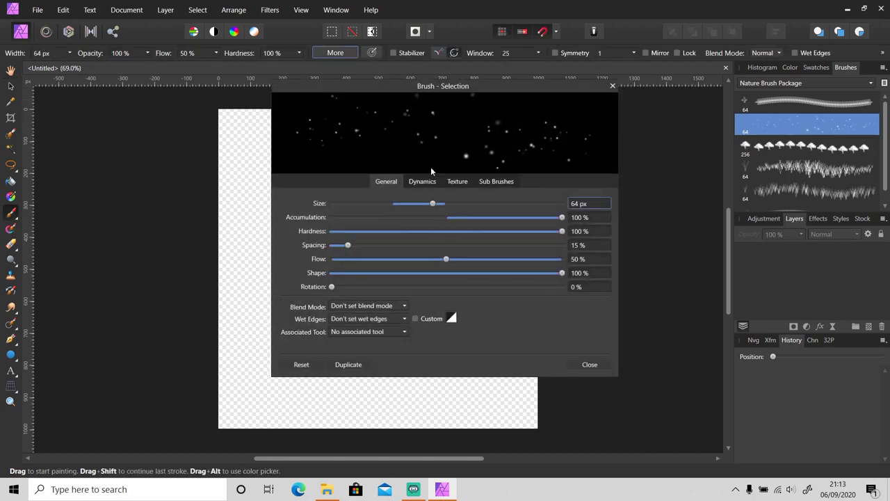
pyautogui.click(612, 87)
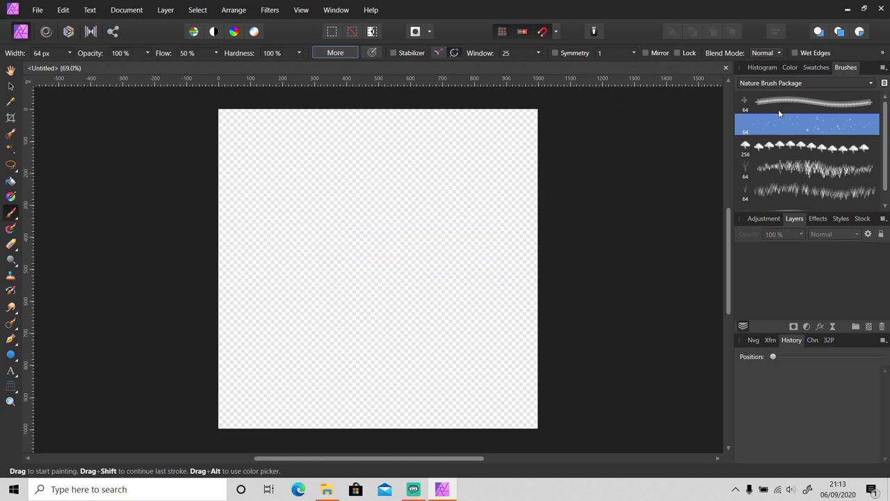
pyautogui.rightClick(781, 129)
pyautogui.click(797, 144)
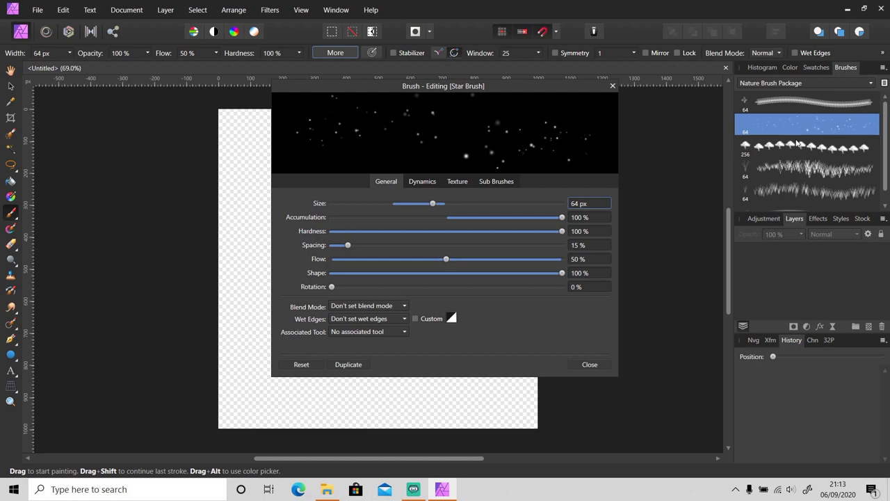
pyautogui.click(612, 86)
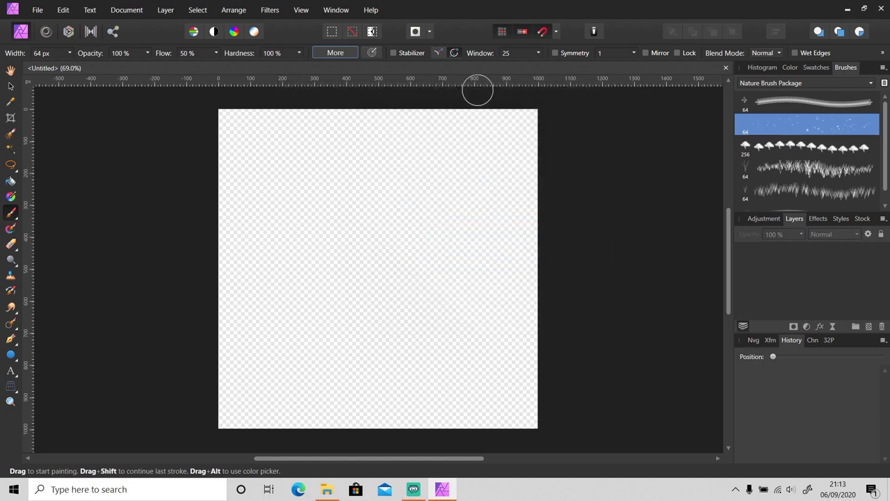
# Step: Set the star brush's Size, Accumulation and Flow jitter and Scatter X/Y dynamics to 0%
pyautogui.click(335, 52)
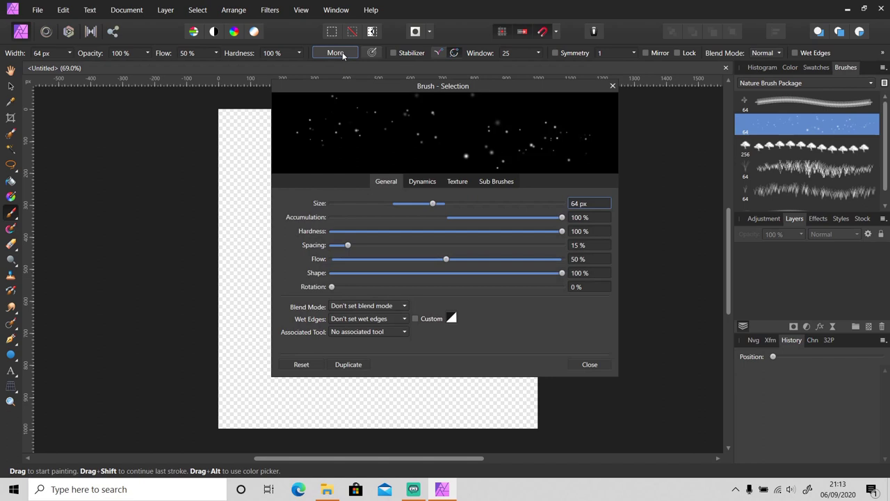
pyautogui.click(428, 181)
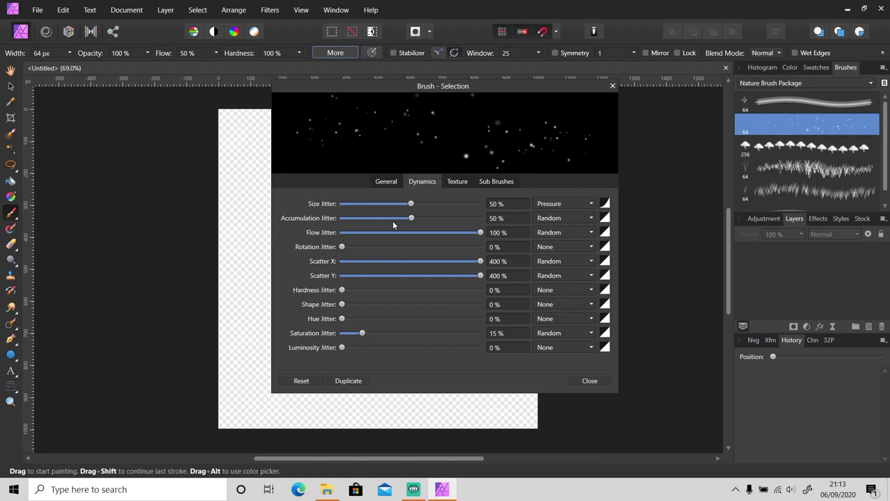
pyautogui.moveTo(412, 204); pyautogui.dragTo(342, 203)
pyautogui.moveTo(394, 217); pyautogui.dragTo(341, 218)
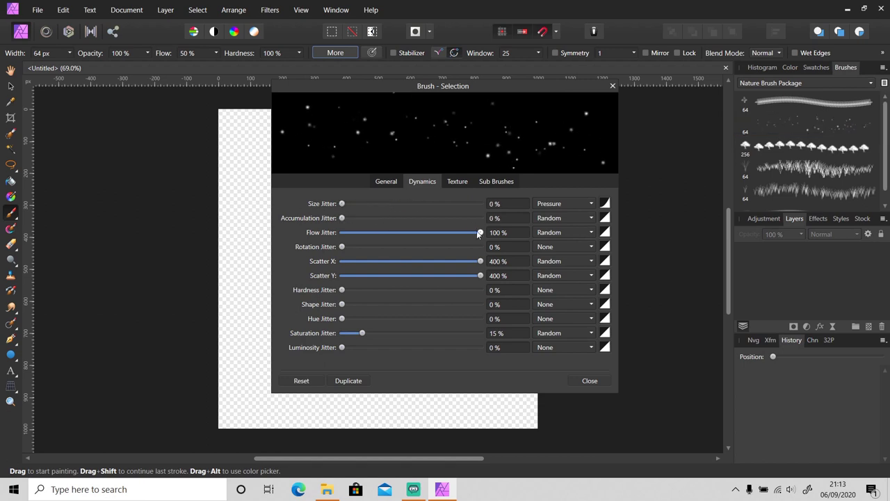
pyautogui.moveTo(478, 233); pyautogui.dragTo(258, 240)
pyautogui.moveTo(479, 262); pyautogui.dragTo(341, 261)
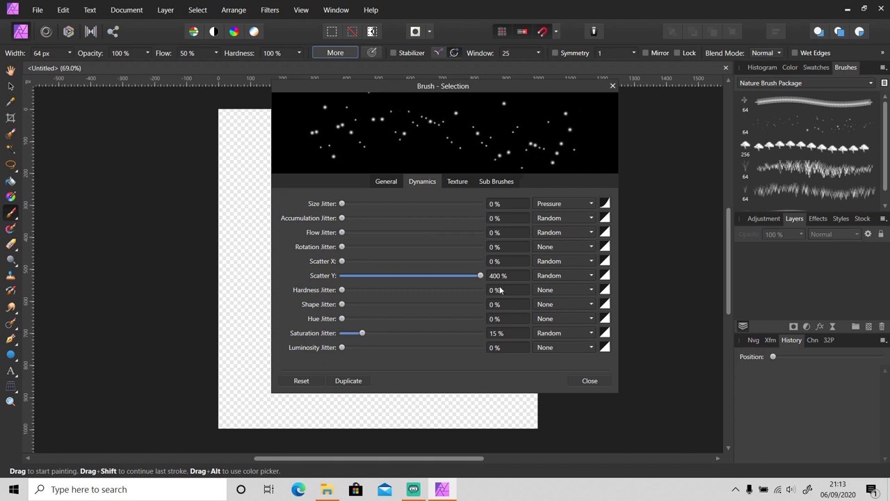
pyautogui.moveTo(480, 276)
pyautogui.mouseDown()
pyautogui.moveTo(255, 276)
pyautogui.moveTo(519, 264)
pyautogui.moveTo(127, 266)
pyautogui.moveTo(595, 200)
pyautogui.mouseUp()
pyautogui.click(587, 380)
# Step: Paint a grass band across the lower canvas, then reselect the star brush and review its dynamics
pyautogui.click(810, 169)
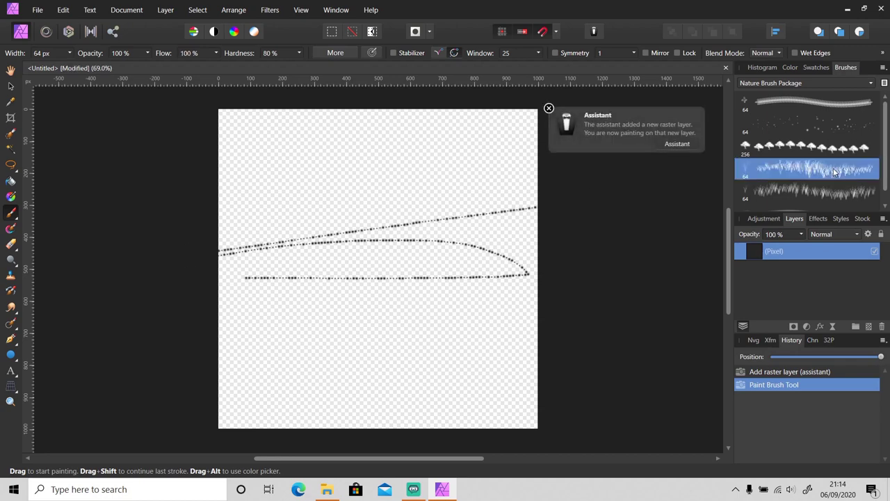
pyautogui.moveTo(307, 340)
pyautogui.mouseDown()
pyautogui.moveTo(484, 342)
pyautogui.moveTo(196, 343)
pyautogui.moveTo(526, 342)
pyautogui.mouseUp()
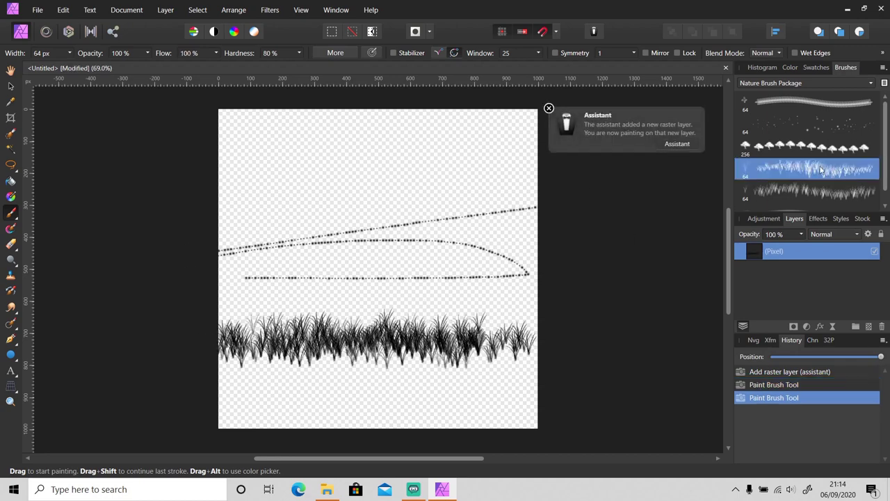
pyautogui.click(809, 123)
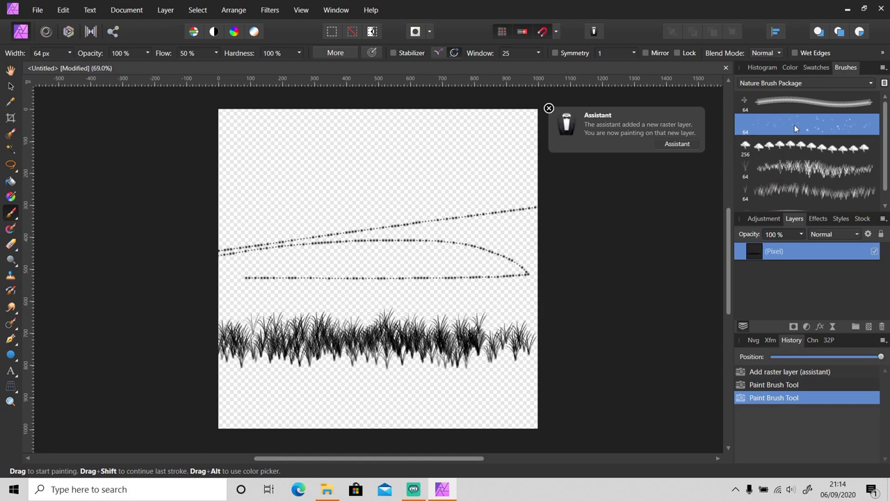
pyautogui.click(340, 50)
pyautogui.click(434, 180)
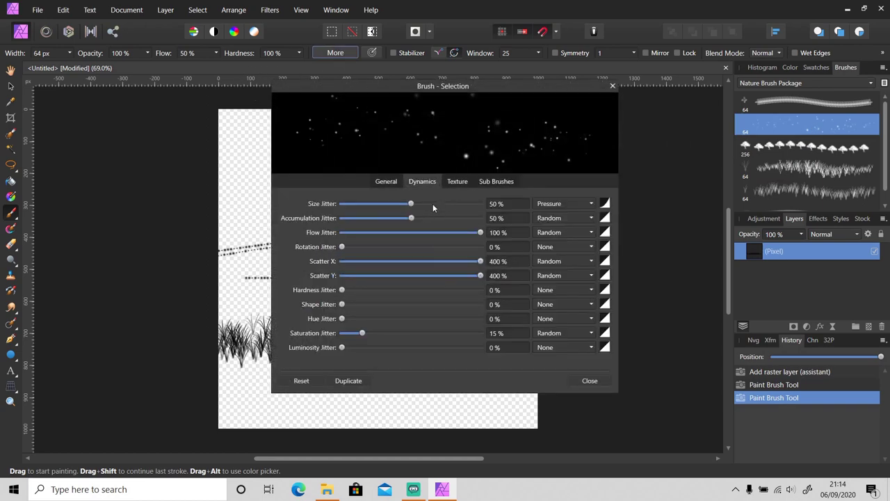
pyautogui.click(590, 380)
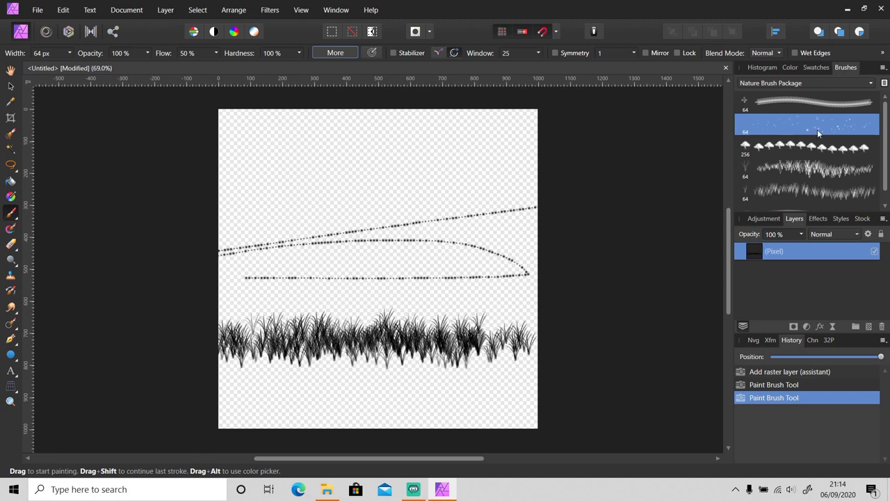
# Step: Drag the Sample orange image from File Explorer into Affinity Photo as a new document
pyautogui.click(882, 68)
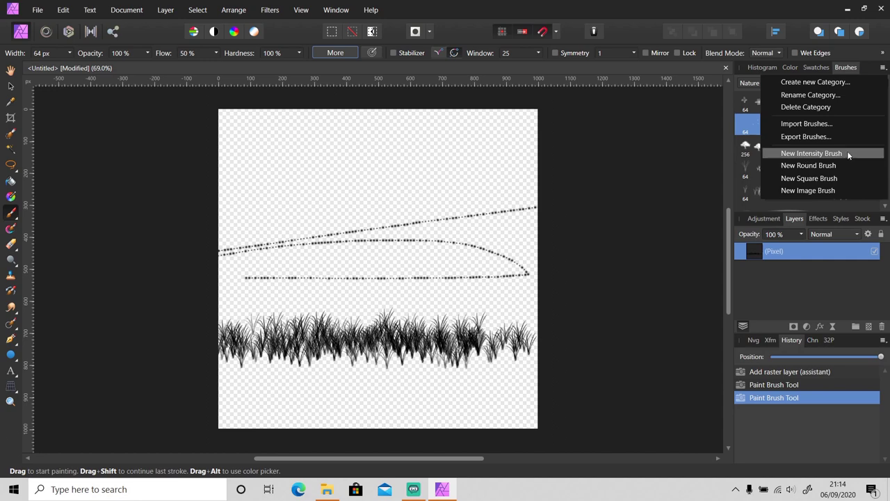
pyautogui.click(623, 23)
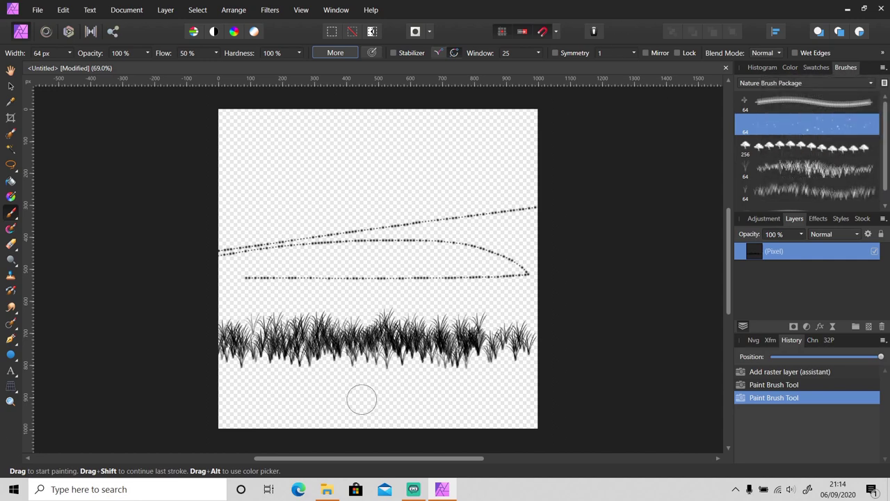
pyautogui.click(326, 489)
pyautogui.moveTo(273, 212); pyautogui.dragTo(804, 428)
# Step: Close the Untitled test document without saving its changes
pyautogui.click(570, 9)
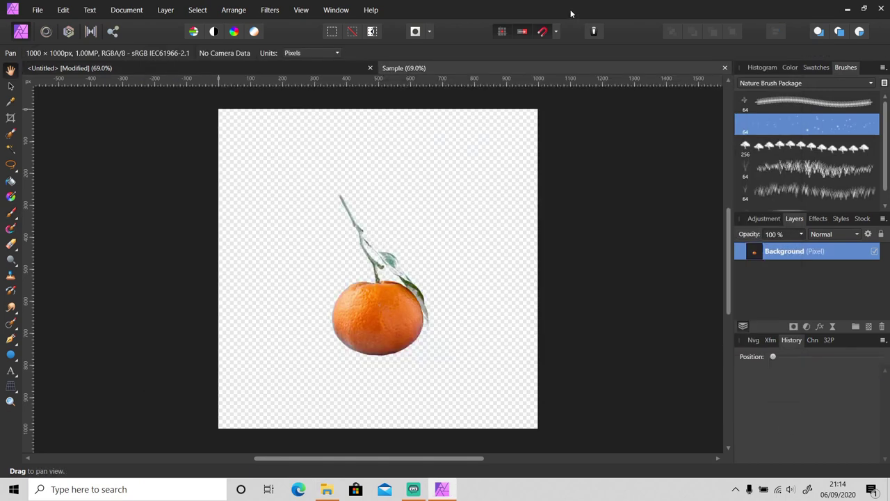
pyautogui.click(370, 68)
pyautogui.click(435, 252)
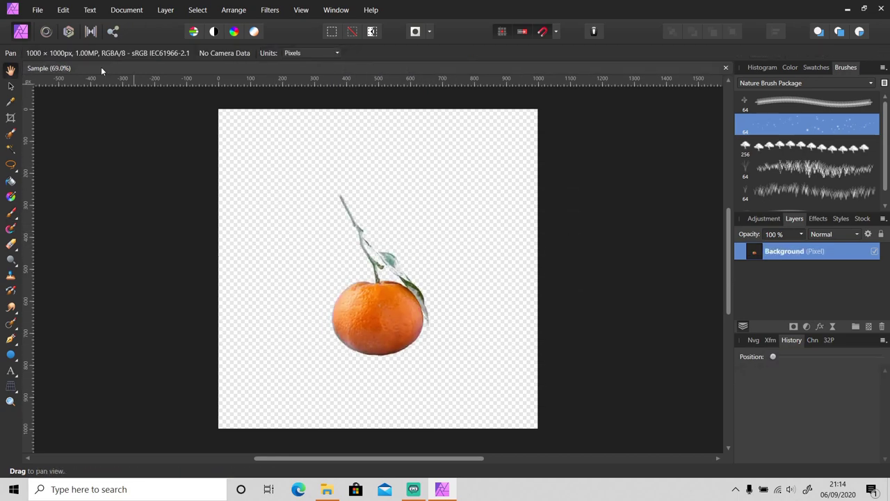
# Step: Export the orange image as a PNG named 'Orange Brush'
pyautogui.click(38, 9)
pyautogui.click(29, 263)
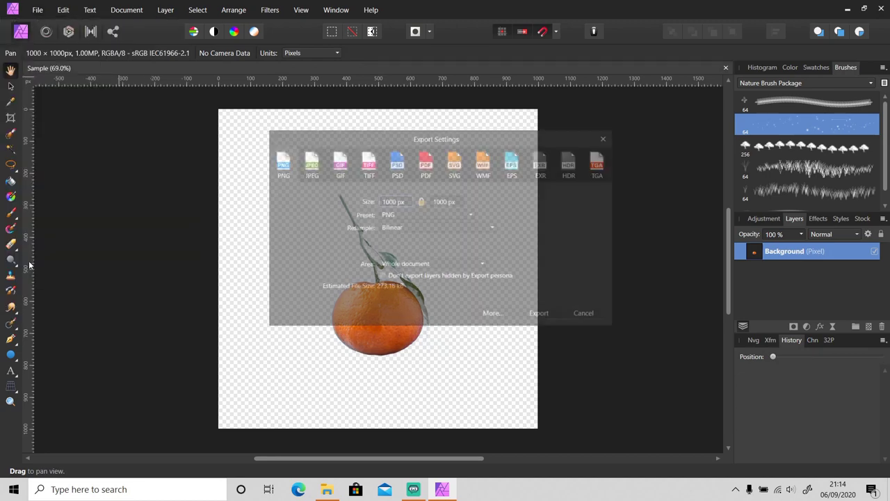
pyautogui.click(541, 315)
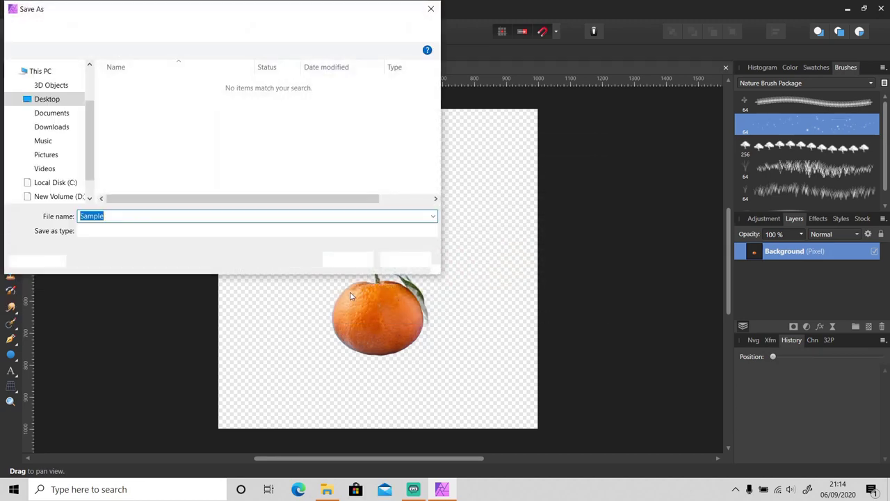
pyautogui.write('O')
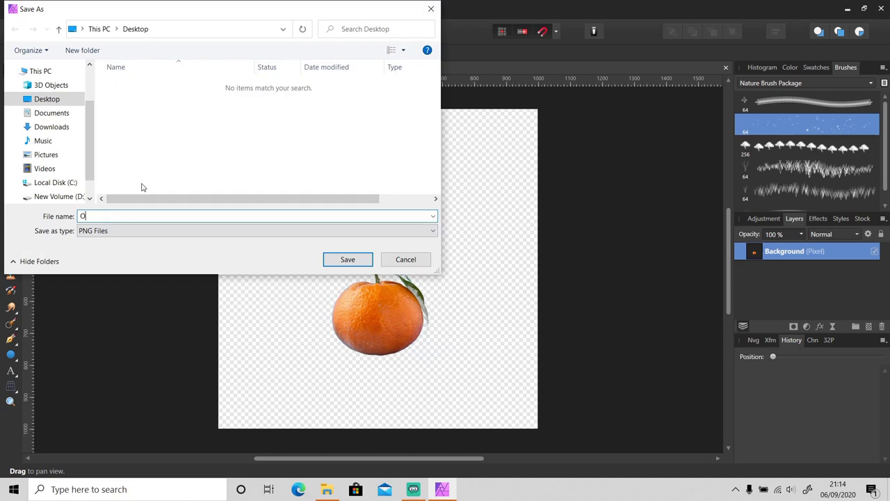
pyautogui.write('range Brush')
pyautogui.press('Return')
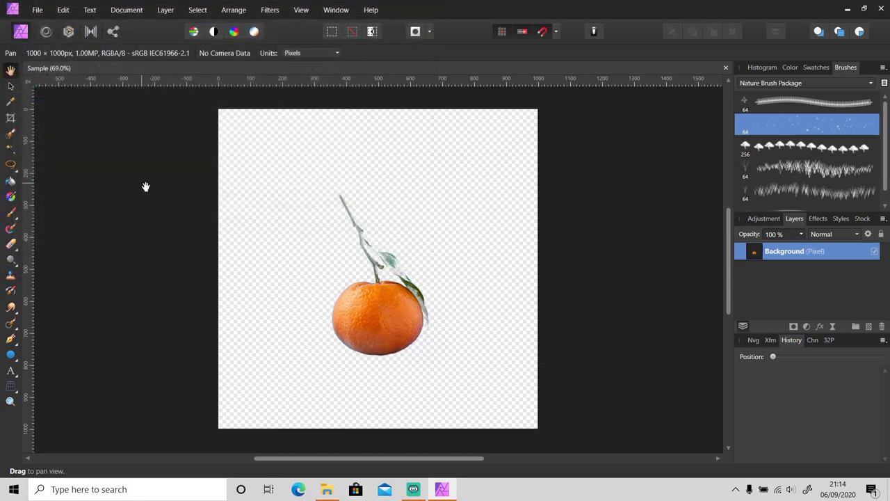
# Step: Create a new intensity brush from Orange Brush.png, select it, and add an empty pixel layer
pyautogui.click(882, 68)
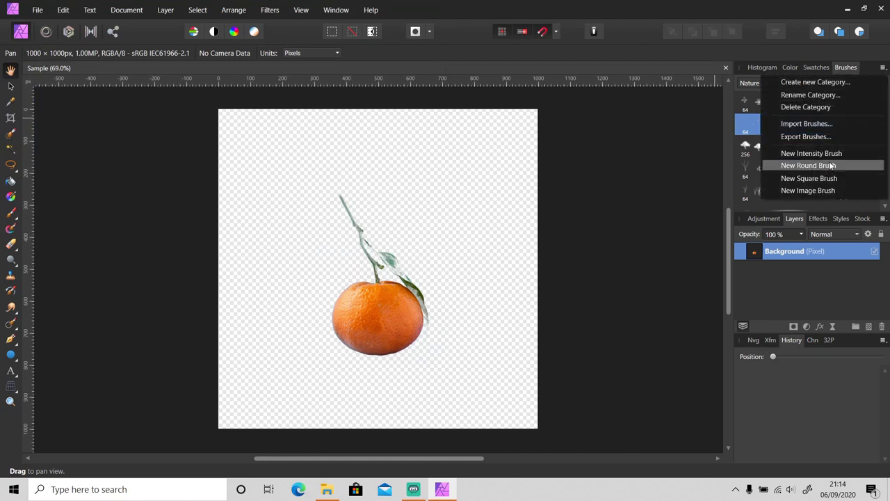
pyautogui.click(823, 152)
pyautogui.click(135, 97)
pyautogui.click(341, 258)
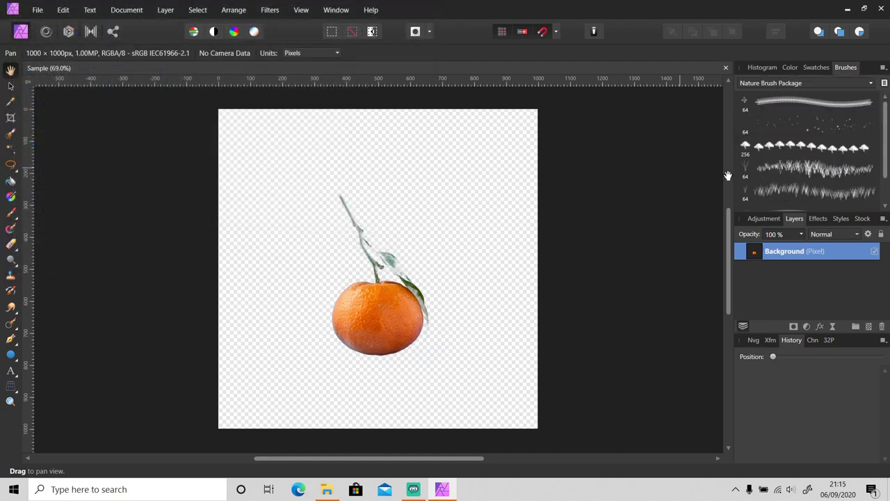
pyautogui.scroll(-1, 807, 191)
pyautogui.scroll(-1, 807, 191)
pyautogui.click(806, 195)
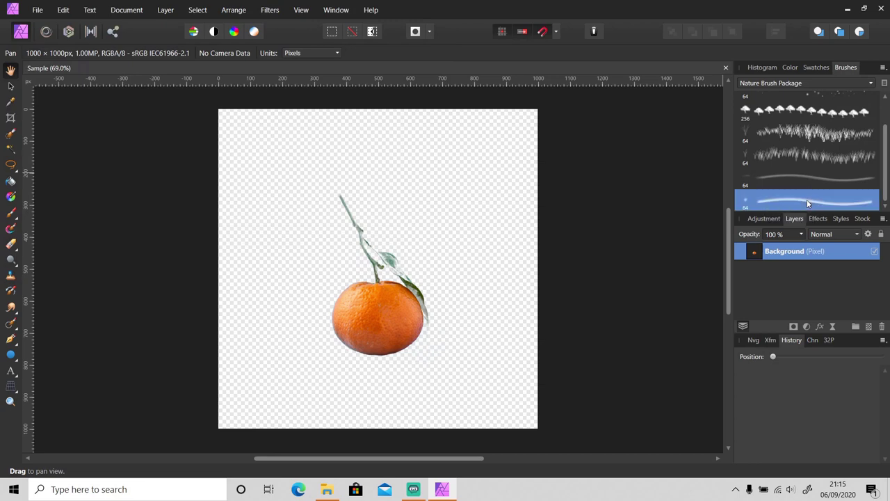
pyautogui.click(867, 326)
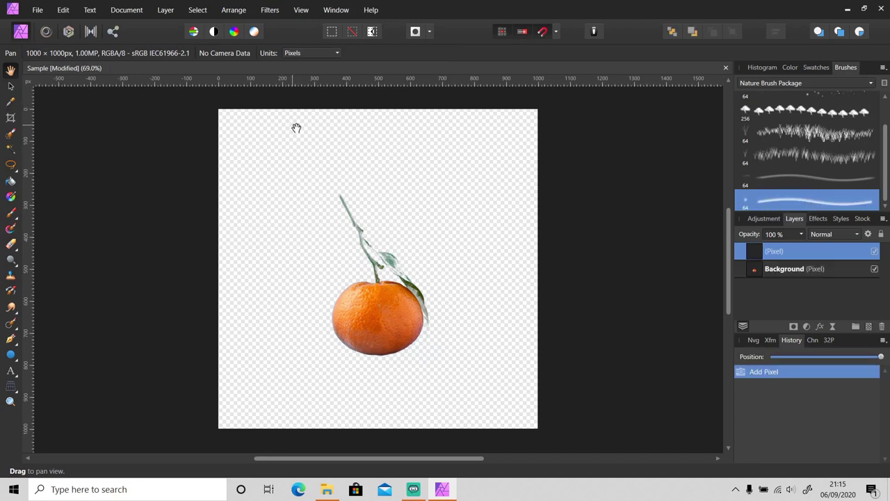
# Step: Set the brush width to 512 px and stamp grey orange shapes on the canvas
pyautogui.press('b')
pyautogui.click(52, 53)
pyautogui.write('512')
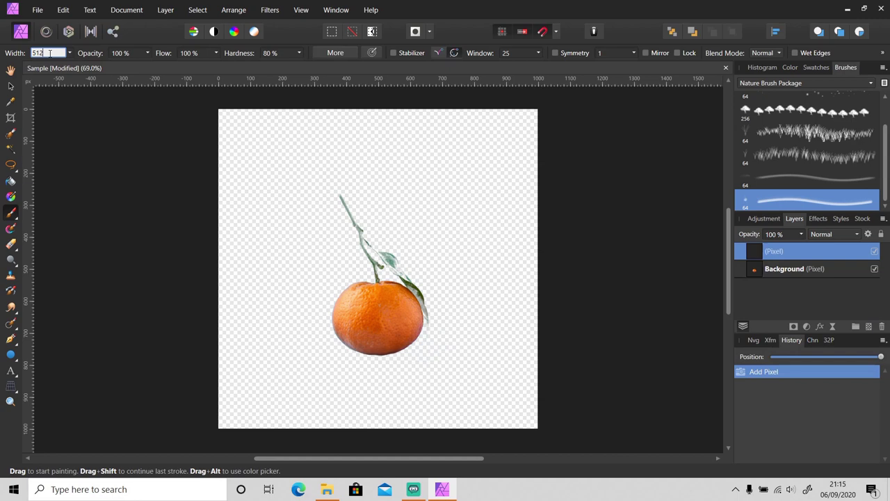
pyautogui.press('Return')
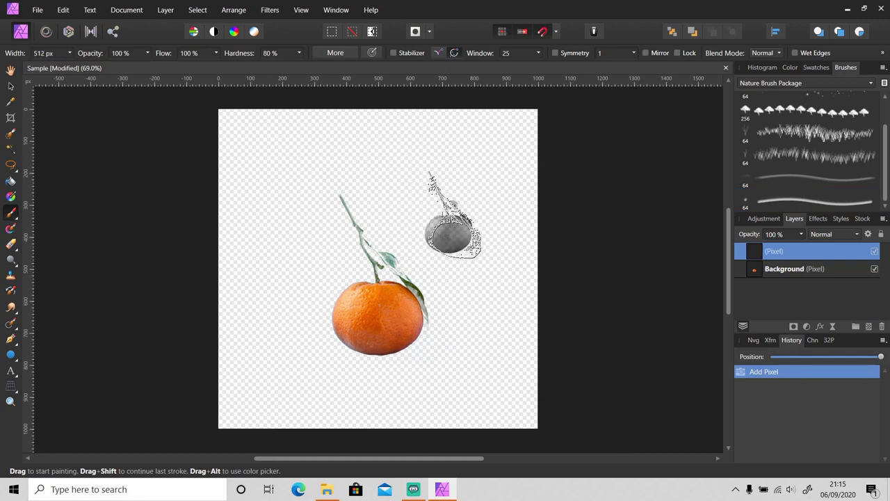
pyautogui.moveTo(455, 208); pyautogui.dragTo(488, 212)
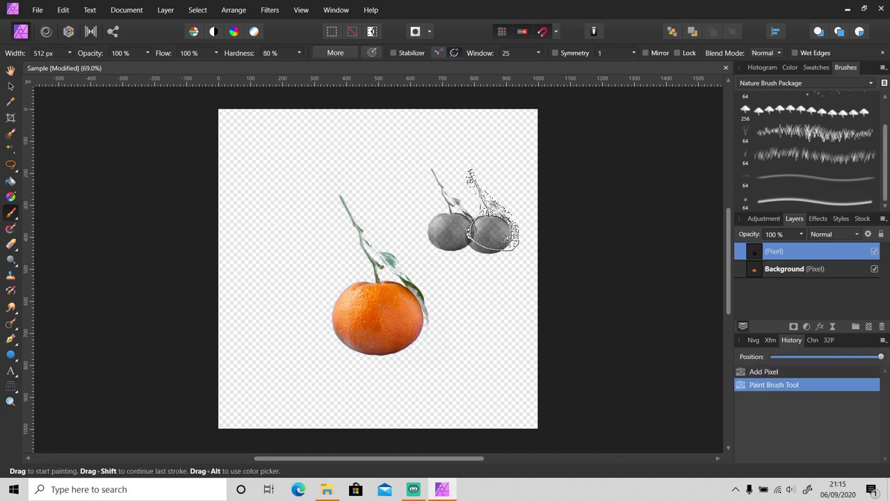
pyautogui.scroll(3, 489, 217)
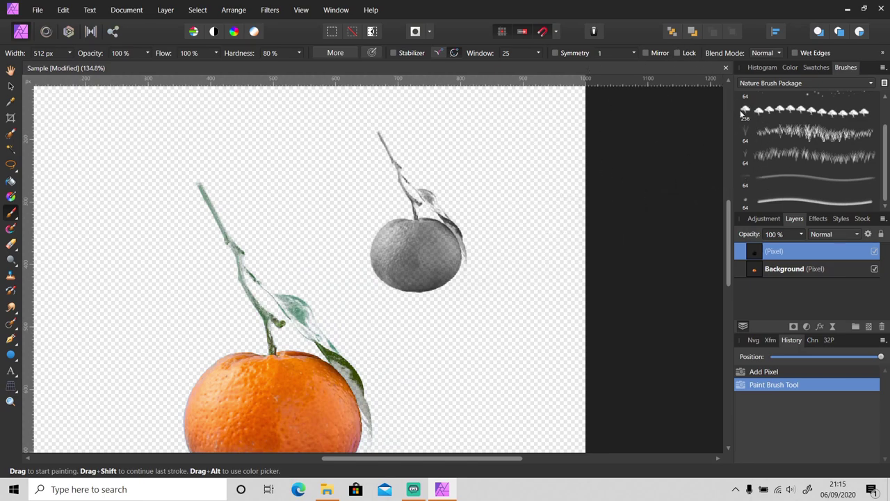
# Step: Change the brush colour to pure red and stamp a red orange beside the grey one
pyautogui.click(790, 67)
pyautogui.click(846, 139)
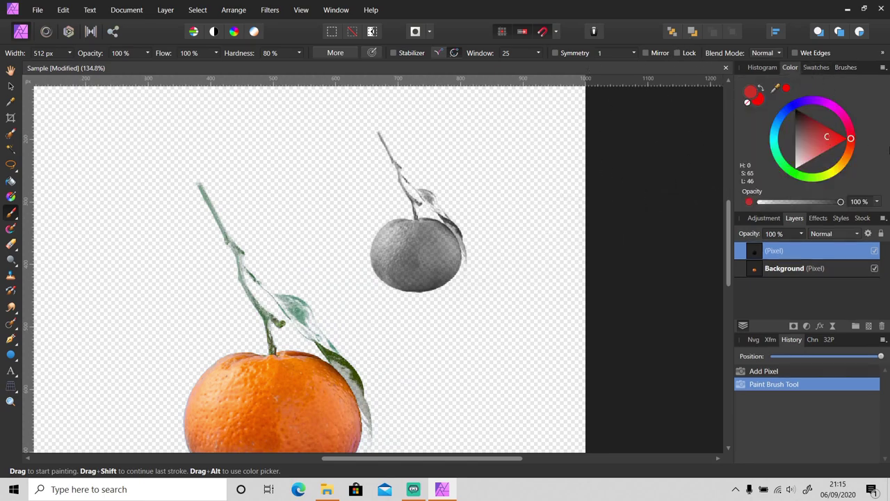
pyautogui.click(490, 254)
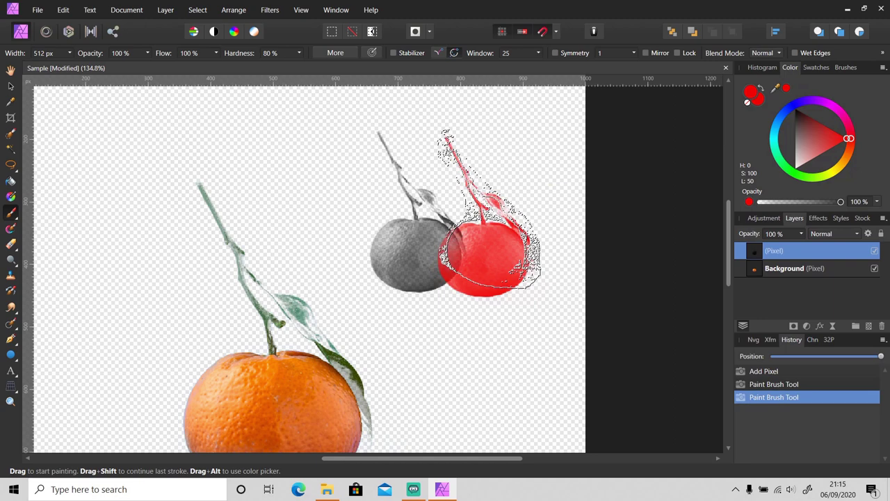
pyautogui.scroll(-3, 549, 305)
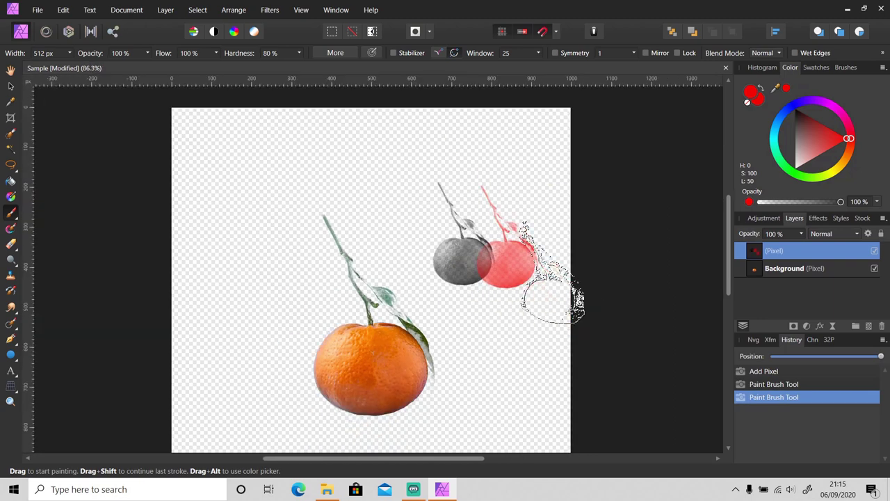
# Step: Hide the stamped Pixel layer and select the Background orange layer
pyautogui.press('v')
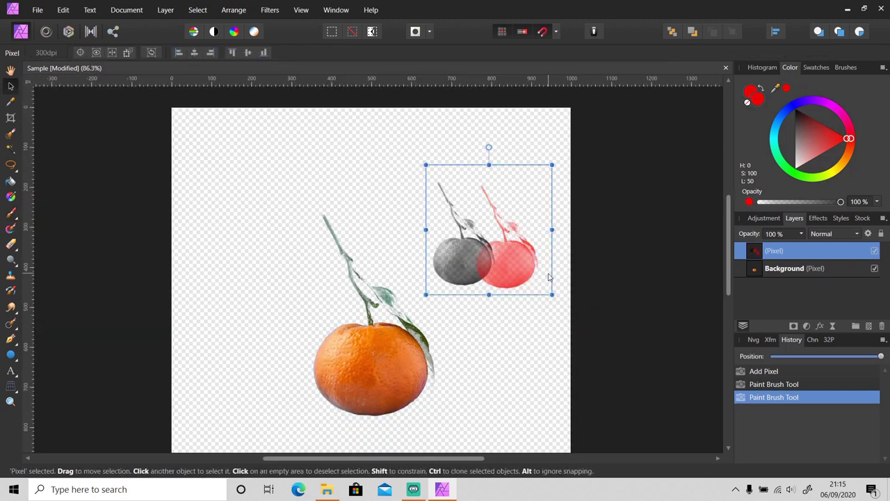
pyautogui.click(875, 252)
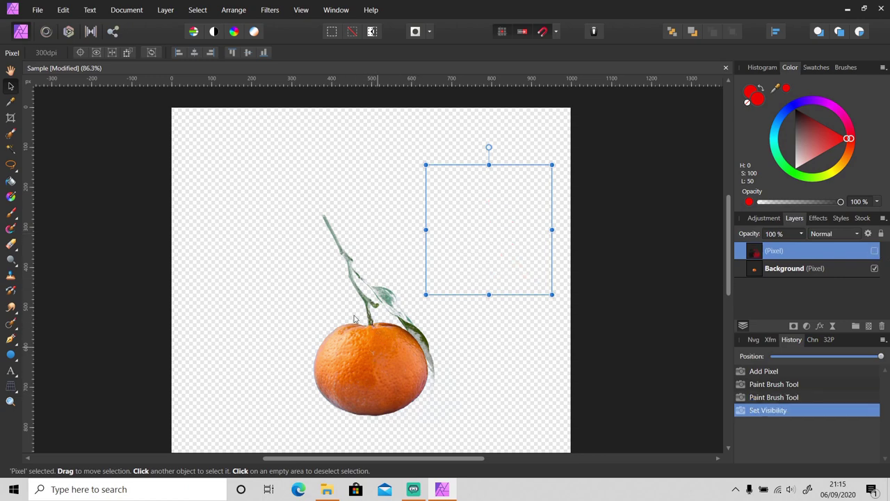
pyautogui.click(800, 270)
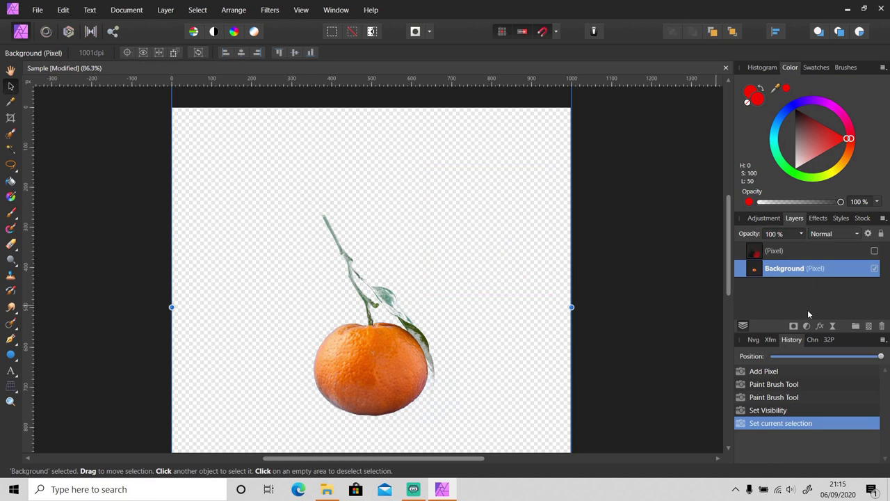
# Step: Add an HSL adjustment with Luminosity Shift at -100% to turn the orange black
pyautogui.click(806, 327)
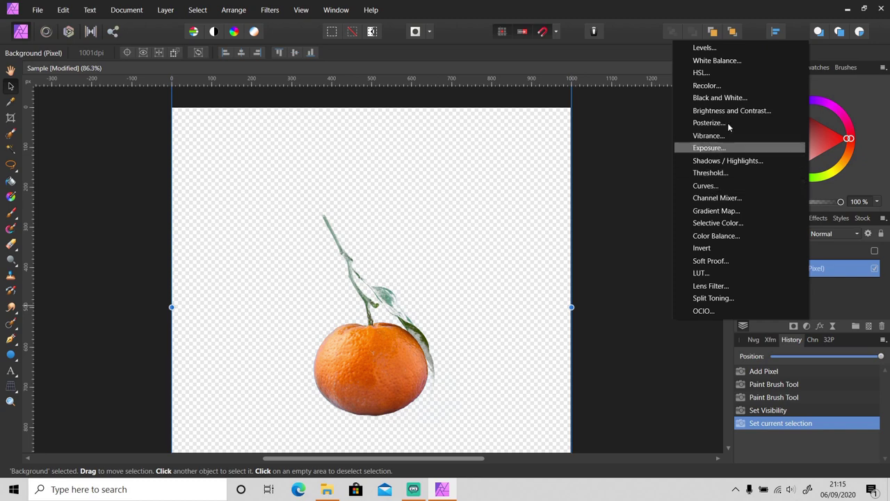
pyautogui.click(707, 74)
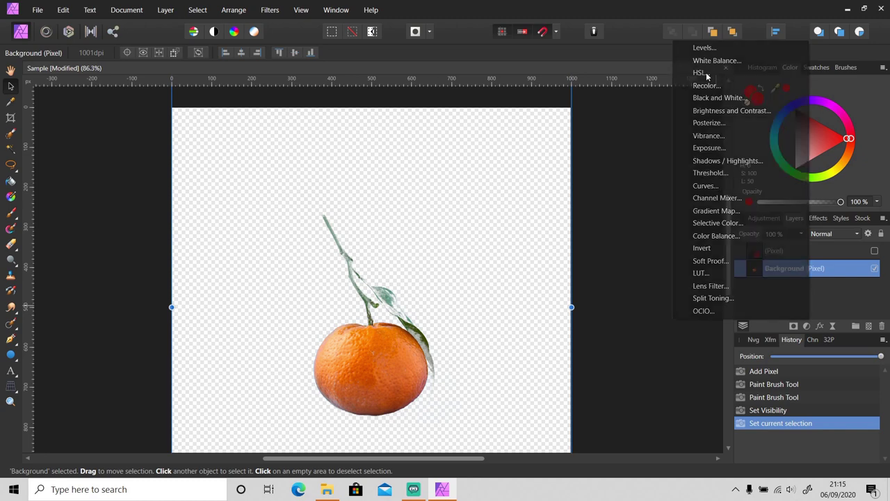
pyautogui.moveTo(568, 410); pyautogui.dragTo(473, 410)
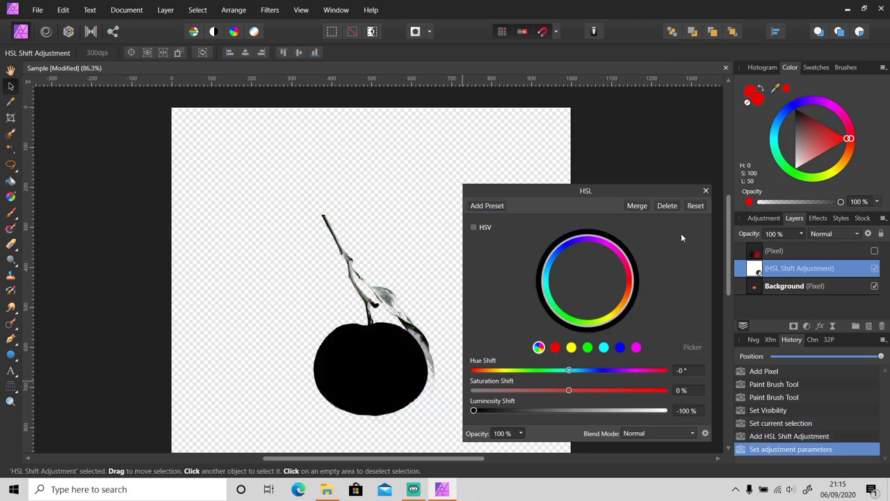
pyautogui.click(705, 189)
# Step: Export the black orange silhouette as a PNG, starting from the Orange Brush file name
pyautogui.click(39, 10)
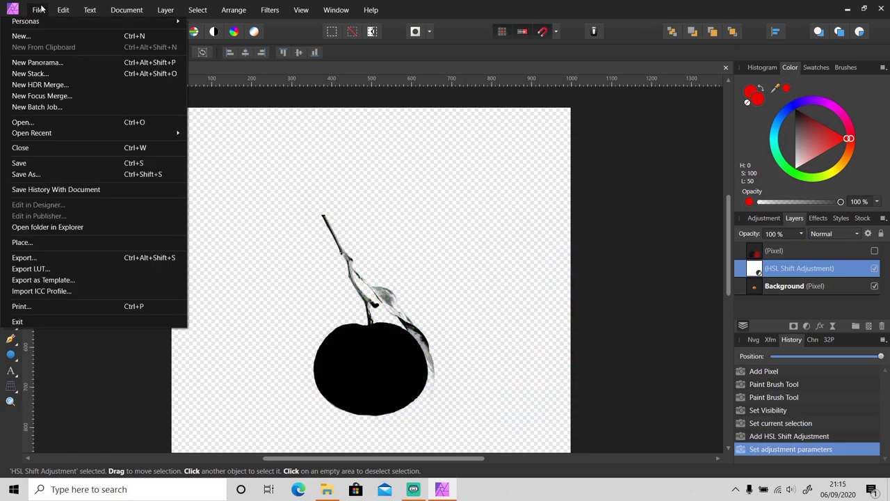
pyautogui.click(46, 257)
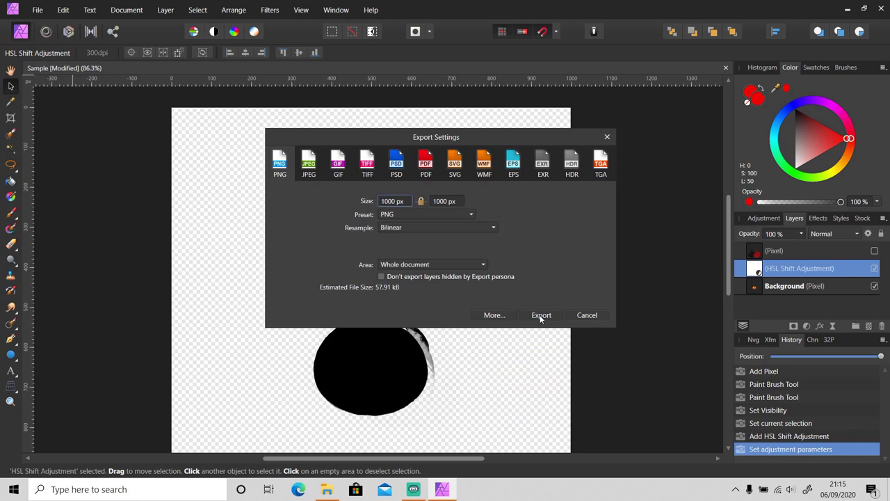
pyautogui.click(541, 315)
pyautogui.click(142, 120)
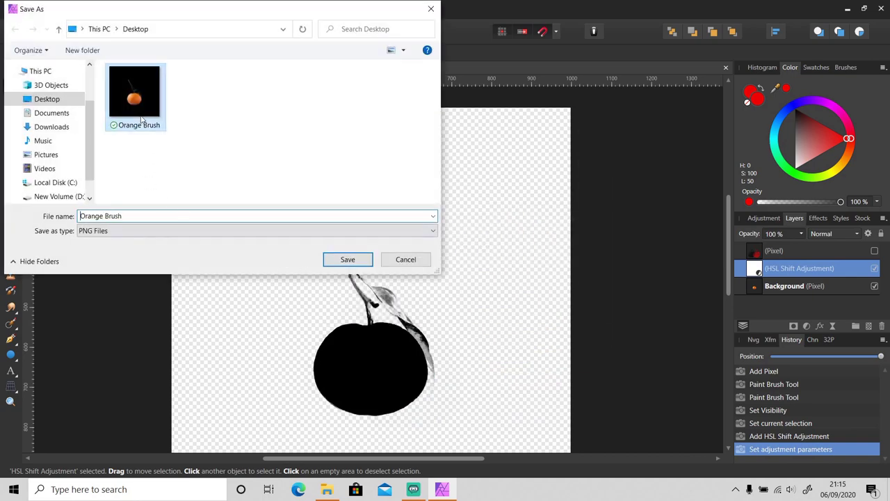
pyautogui.click(159, 217)
pyautogui.click(159, 216)
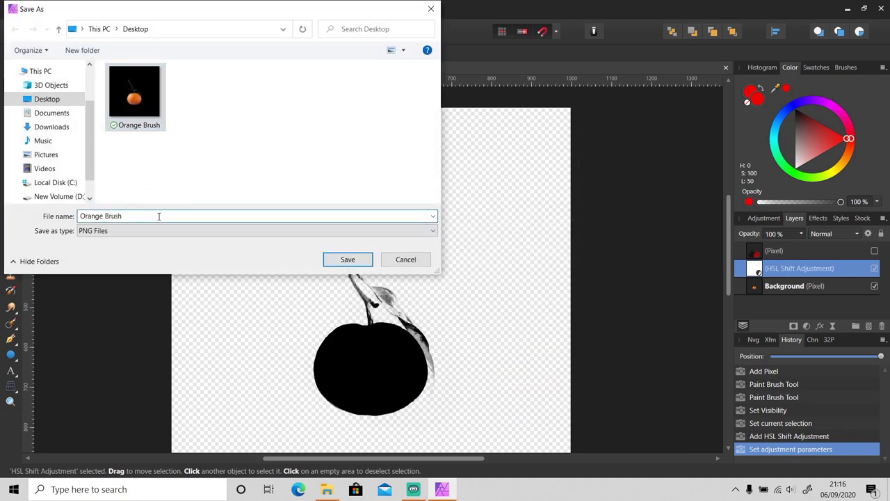
pyautogui.press('Return')
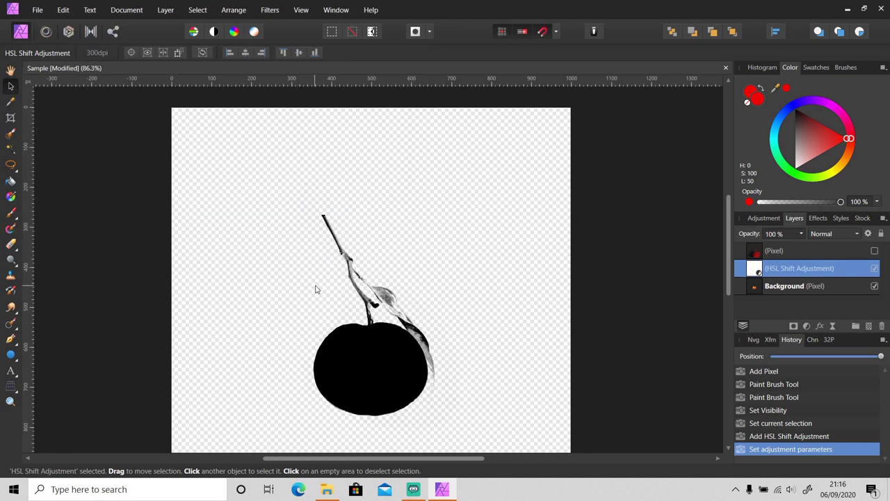
# Step: Import the exported orange PNG as a new image brush and select it
pyautogui.scroll(-1, 315, 289)
pyautogui.click(843, 68)
pyautogui.click(882, 68)
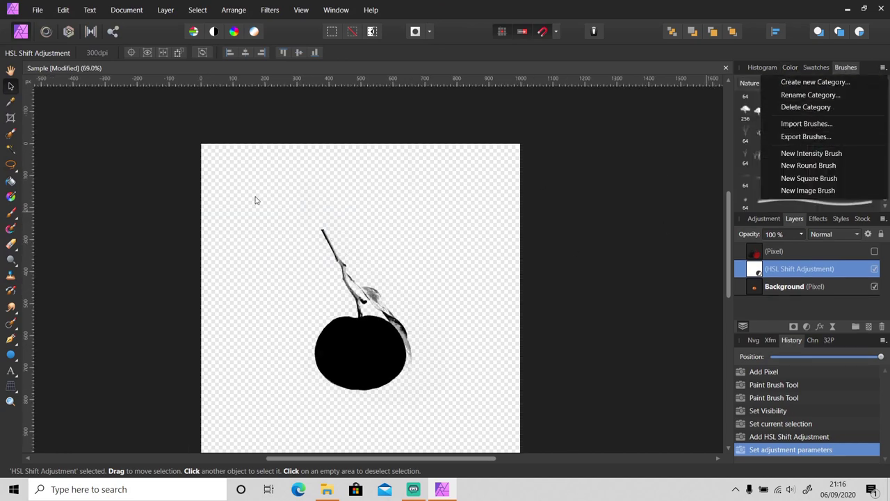
pyautogui.doubleClick(142, 114)
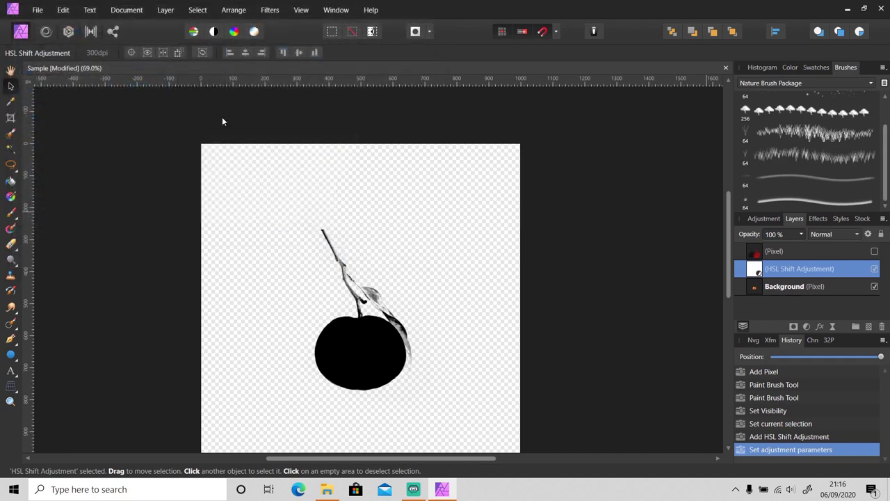
pyautogui.click(807, 199)
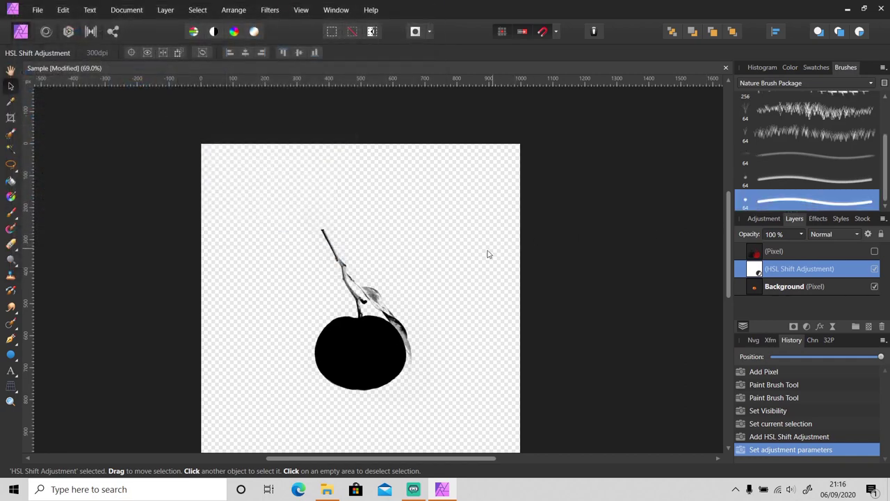
# Step: Make the Pixel layer with the grey and red orange stamps visible again
pyautogui.scroll(1, 470, 257)
pyautogui.click(821, 251)
pyautogui.click(875, 251)
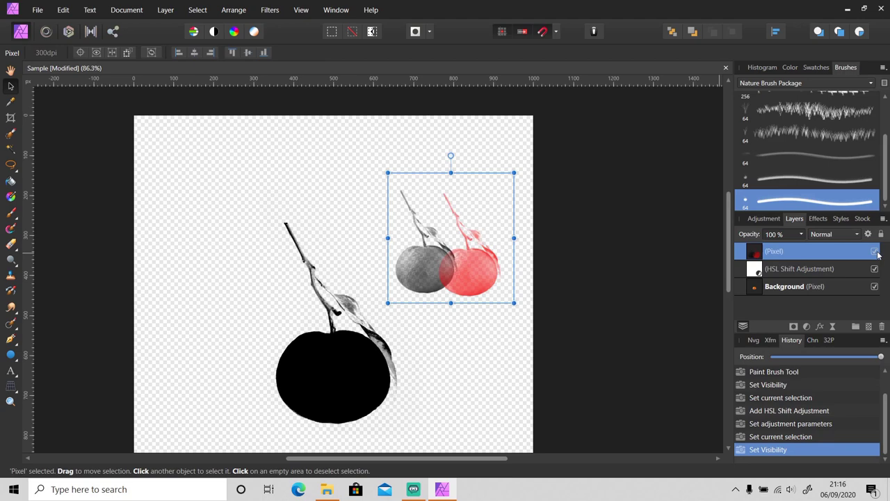
pyautogui.click(467, 348)
# Step: Set the brush width to 512 px and move the red orange stamp to the canvas top
pyautogui.press('b')
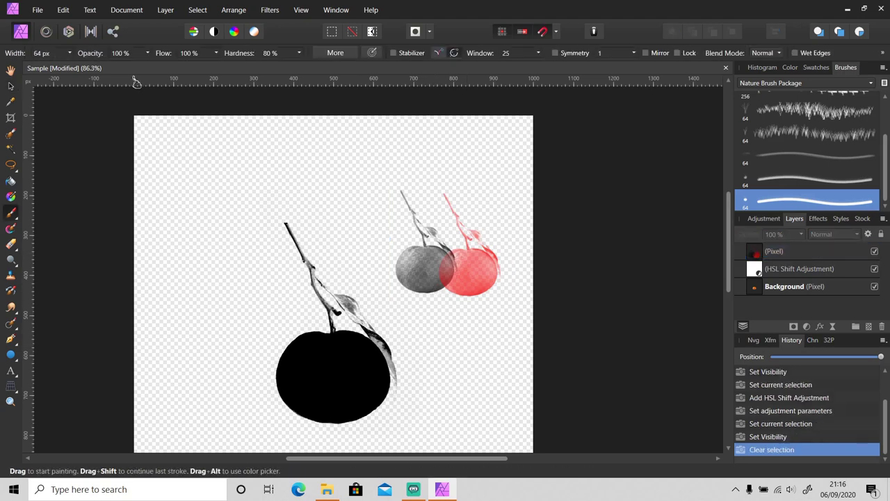
pyautogui.click(48, 52)
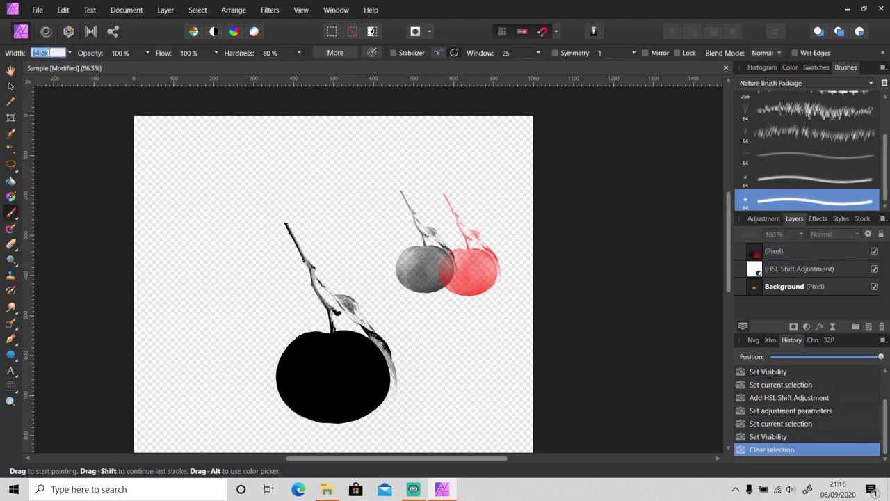
pyautogui.write('512')
pyautogui.press('Return')
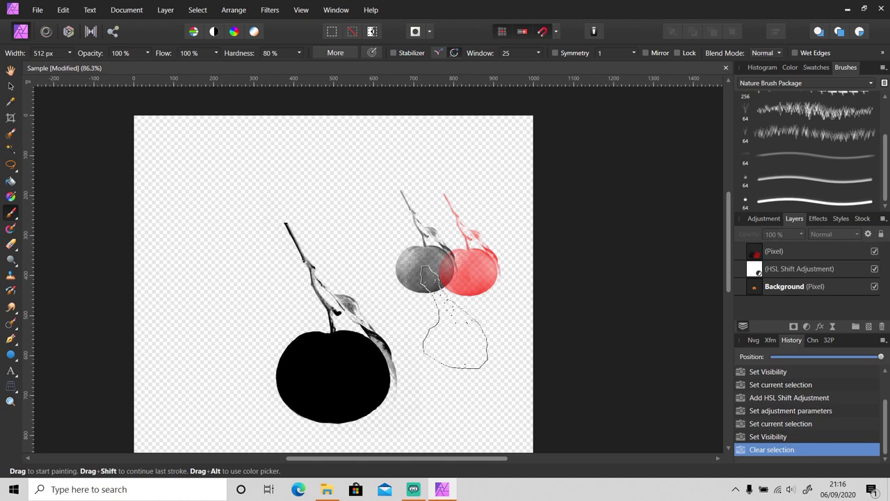
pyautogui.click(811, 255)
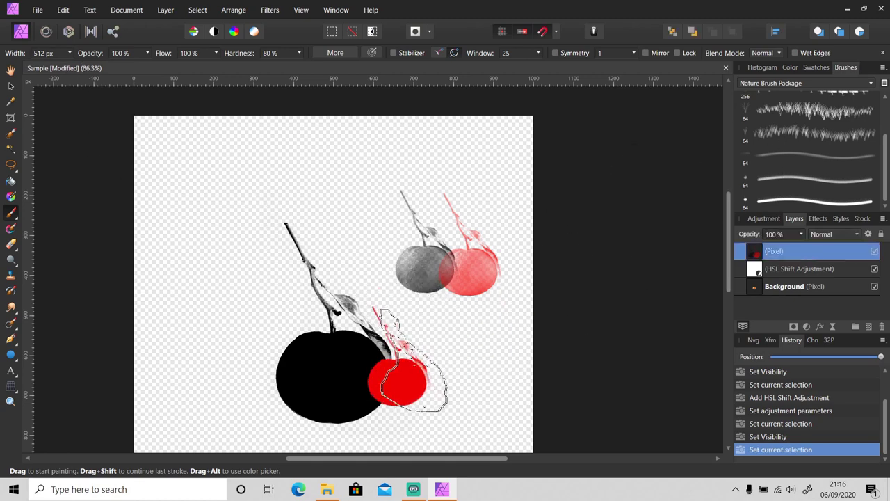
pyautogui.moveTo(397, 381)
pyautogui.mouseDown()
pyautogui.moveTo(337, 193)
pyautogui.moveTo(352, 223)
pyautogui.mouseUp()
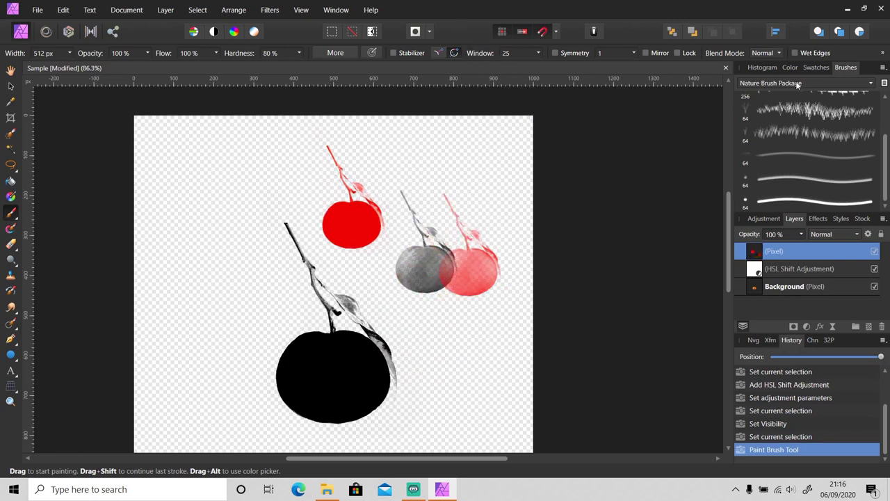
# Step: Switch the brush colour to black and stamp a black orange at the lower right
pyautogui.click(791, 67)
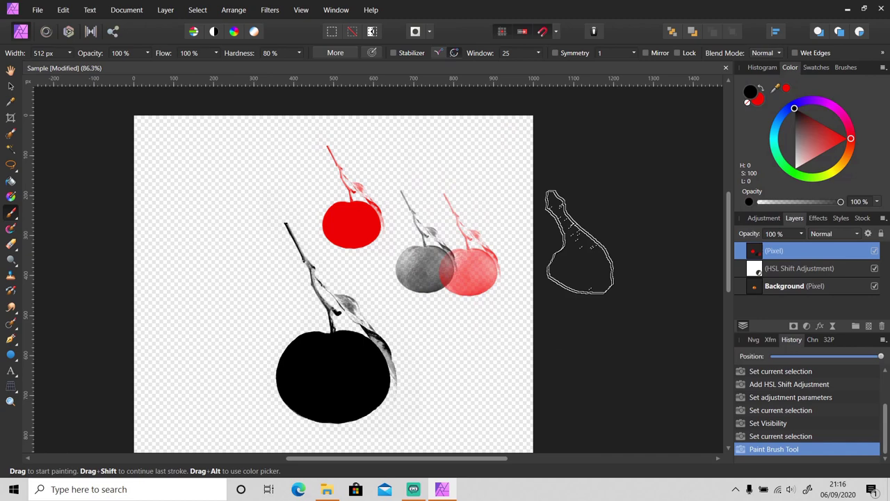
pyautogui.click(477, 365)
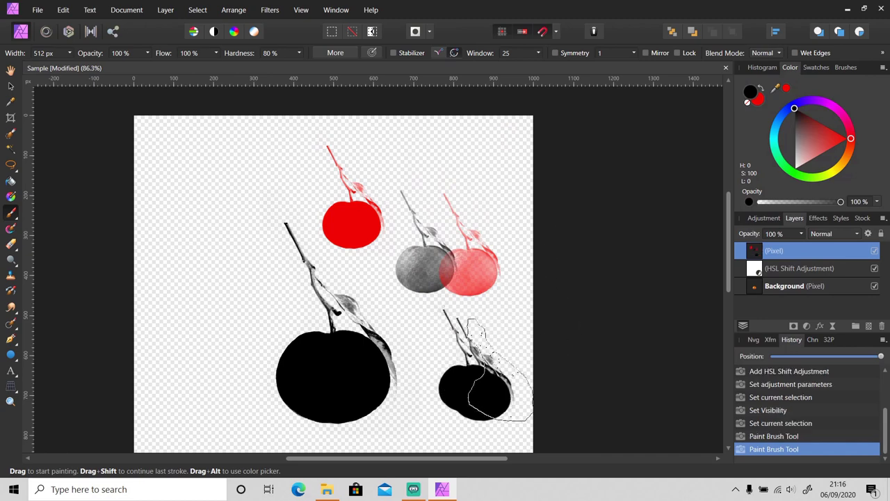
pyautogui.scroll(2, 502, 364)
pyautogui.moveTo(507, 358)
pyautogui.mouseDown()
pyautogui.moveTo(373, 189)
pyautogui.moveTo(563, 358)
pyautogui.moveTo(409, 272)
pyautogui.moveTo(382, 195)
pyautogui.moveTo(481, 253)
pyautogui.moveTo(539, 317)
pyautogui.moveTo(530, 299)
pyautogui.mouseUp()
pyautogui.scroll(-3, 530, 298)
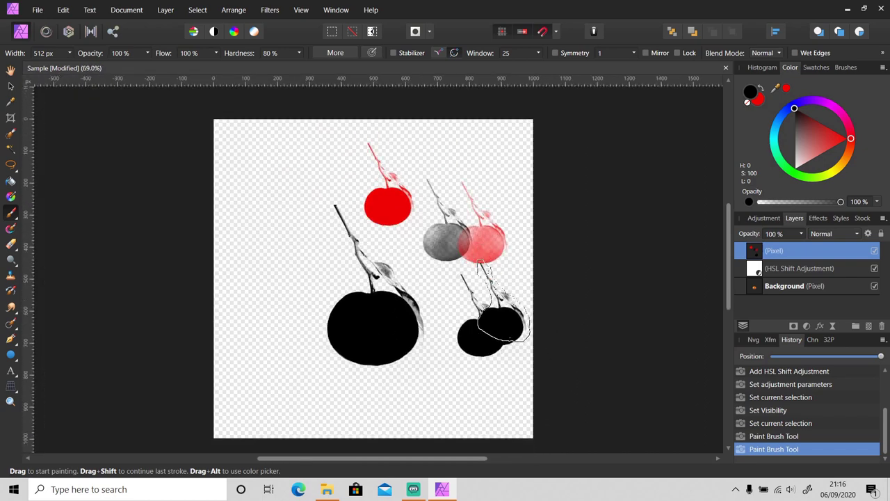
# Step: Show the Nature Brush Package brush list in the Brushes panel again
pyautogui.click(846, 67)
pyautogui.scroll(2, 838, 148)
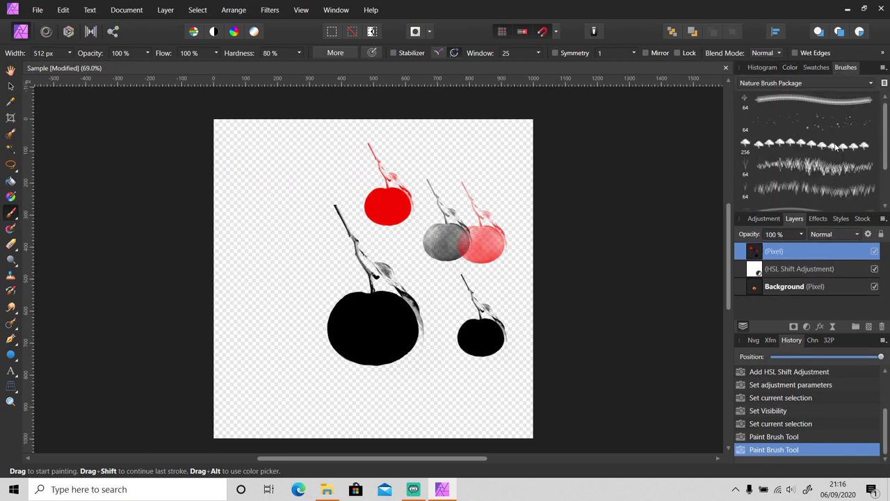